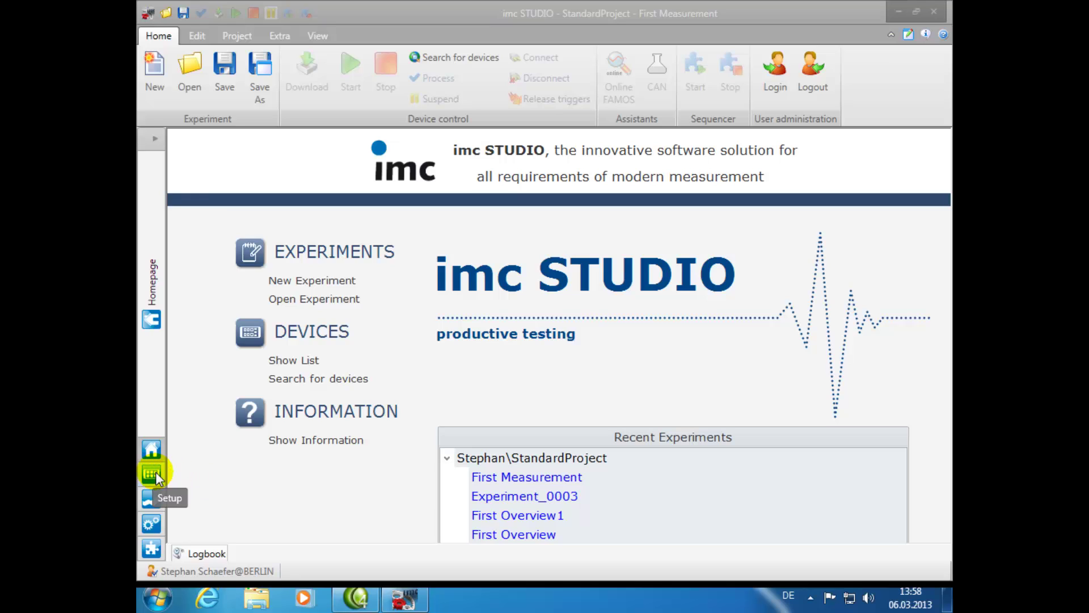
Select device imc_CS_7008_1_124495 for the experiment and list its analog input channels.
left_click(294, 363)
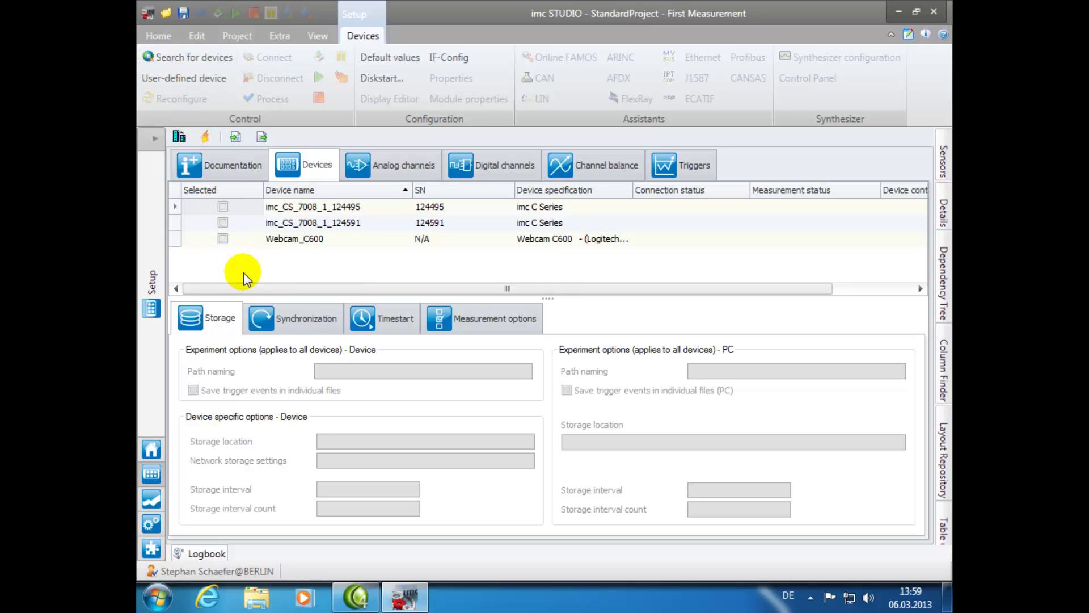
left_click(222, 206)
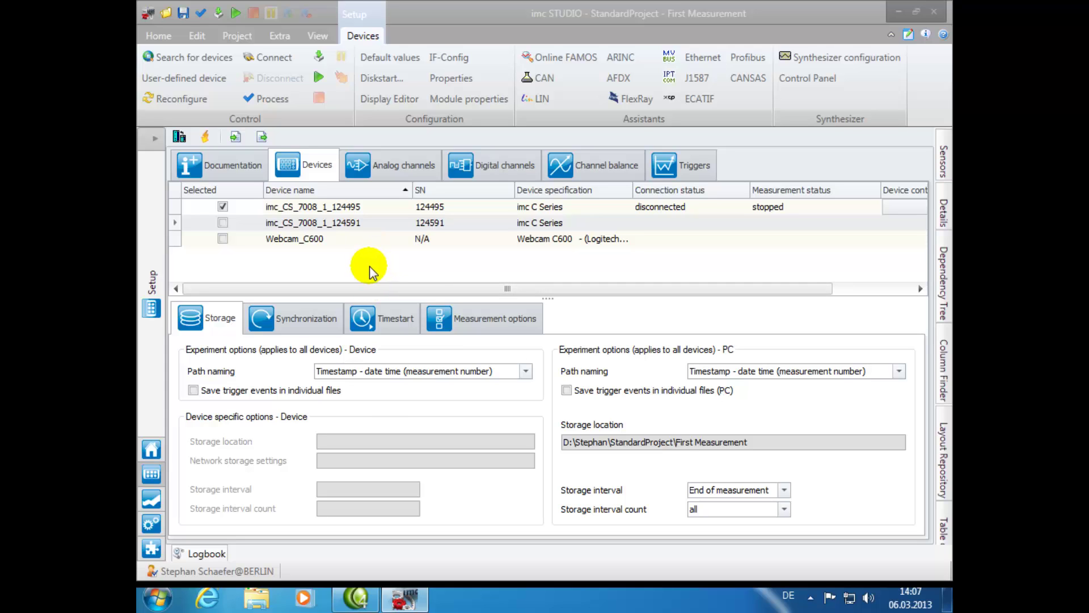
left_click(401, 171)
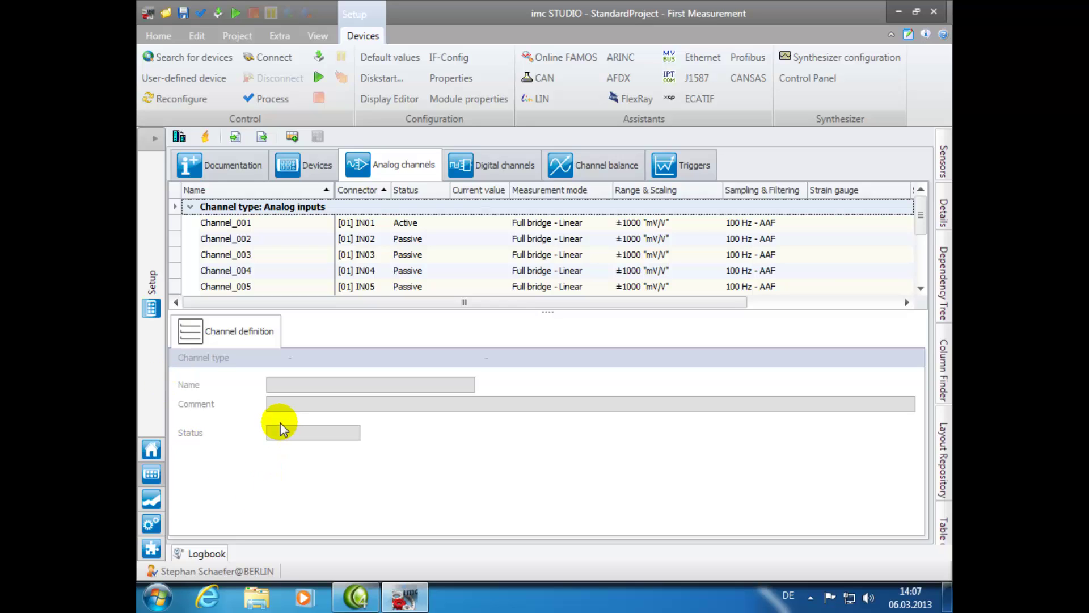
Change Channel_001's name on IN01 to Vibration_01.
left_click(175, 224)
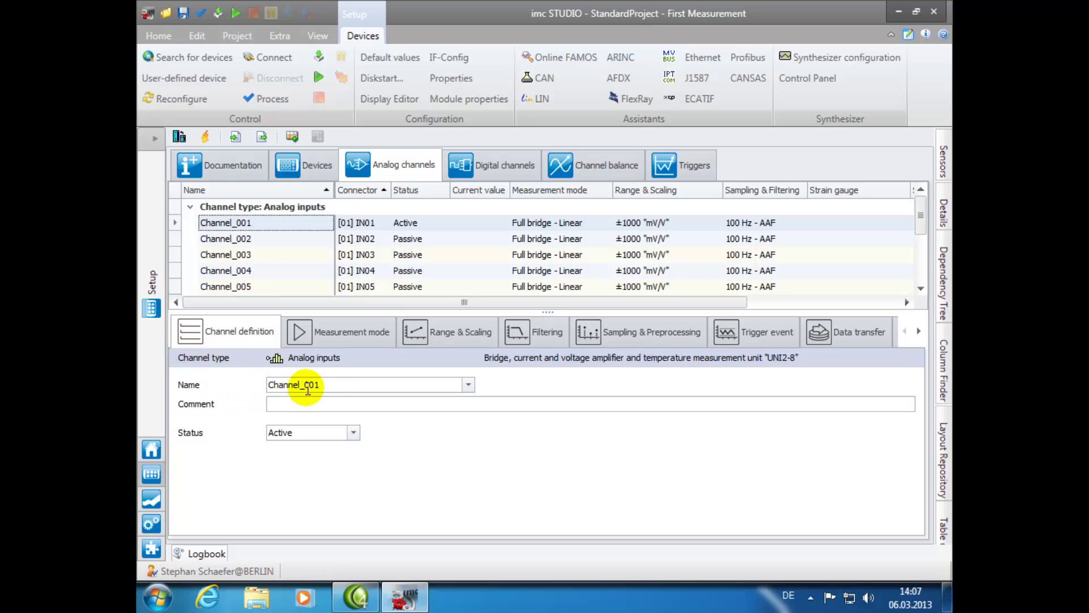
left_click(346, 386)
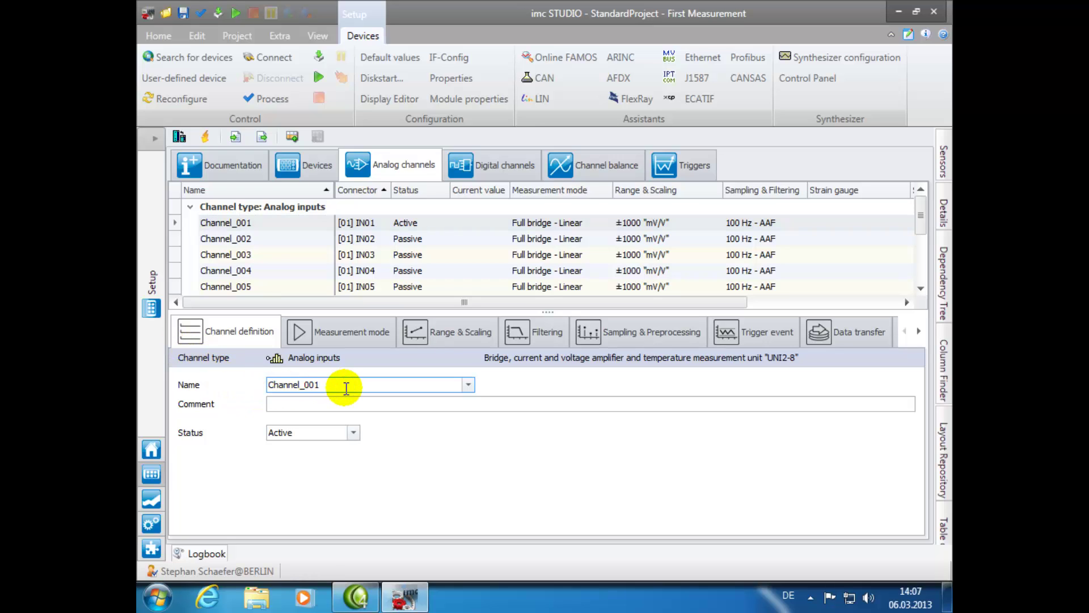
key("ctrl+a")
key("BackSpace")
type("Vibration_01")
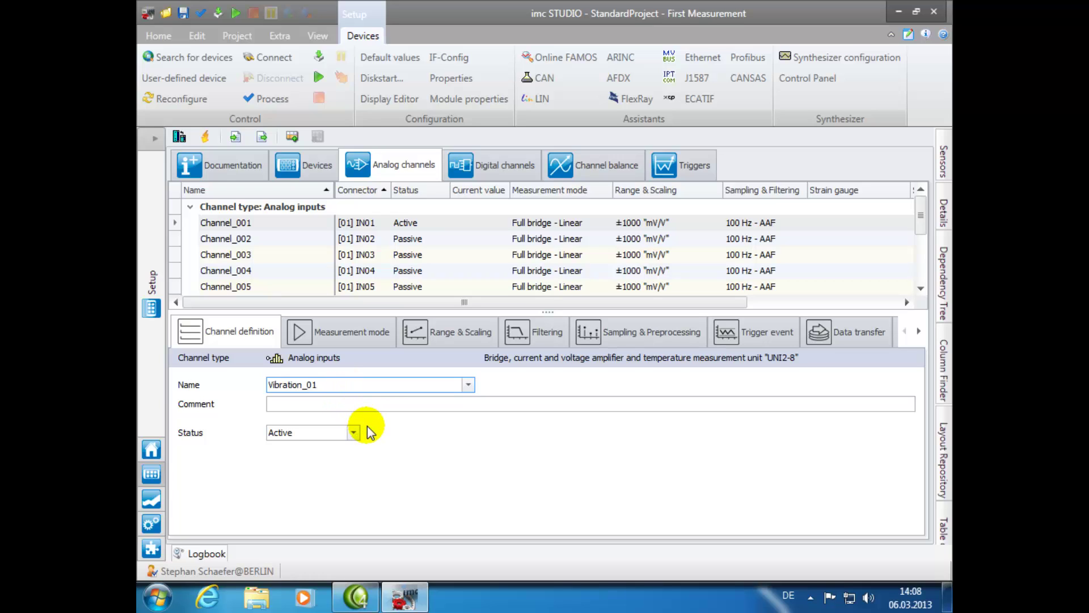
key("Return")
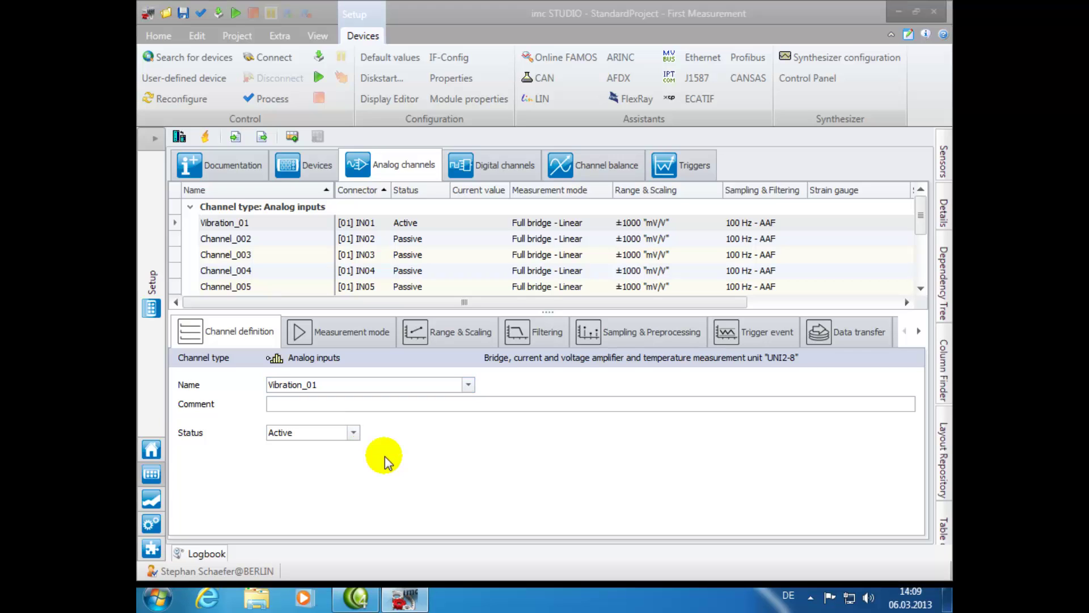
Set Vibration_01's measurement coupling to DC.
left_click(338, 334)
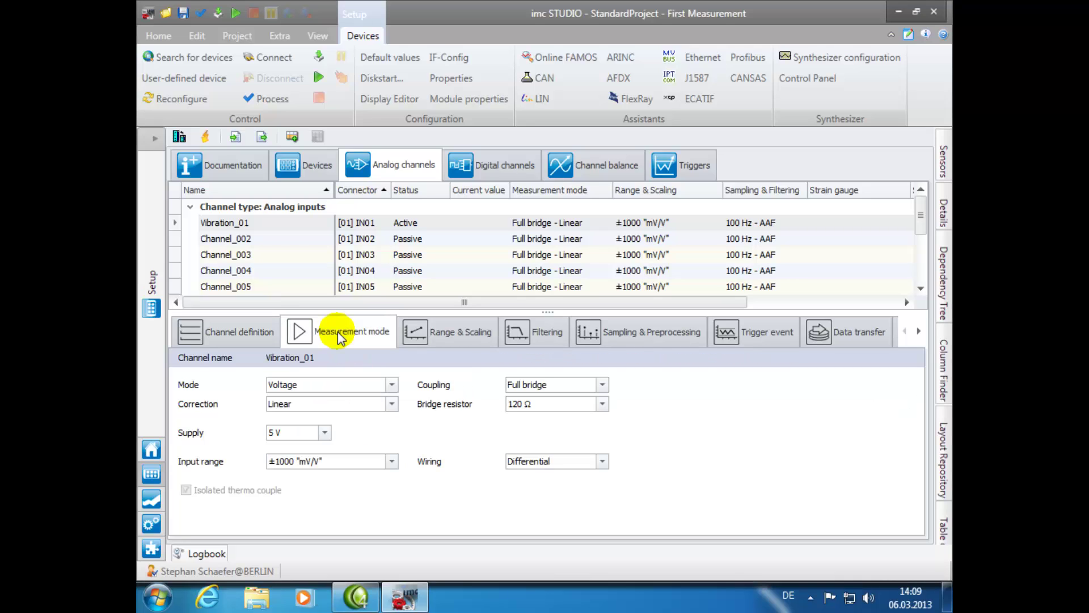
left_click(602, 385)
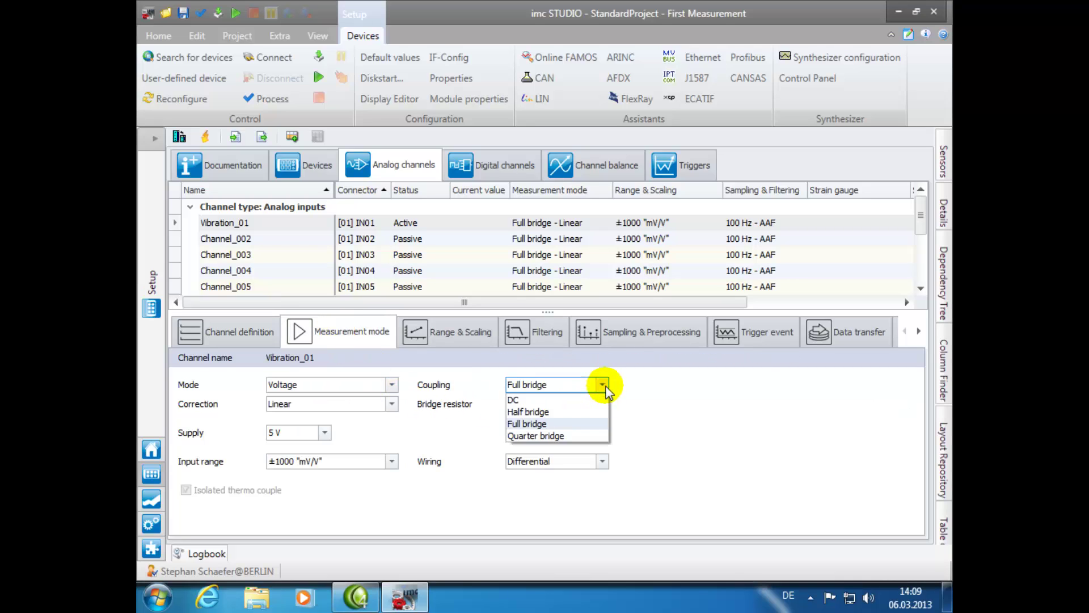
left_click(566, 398)
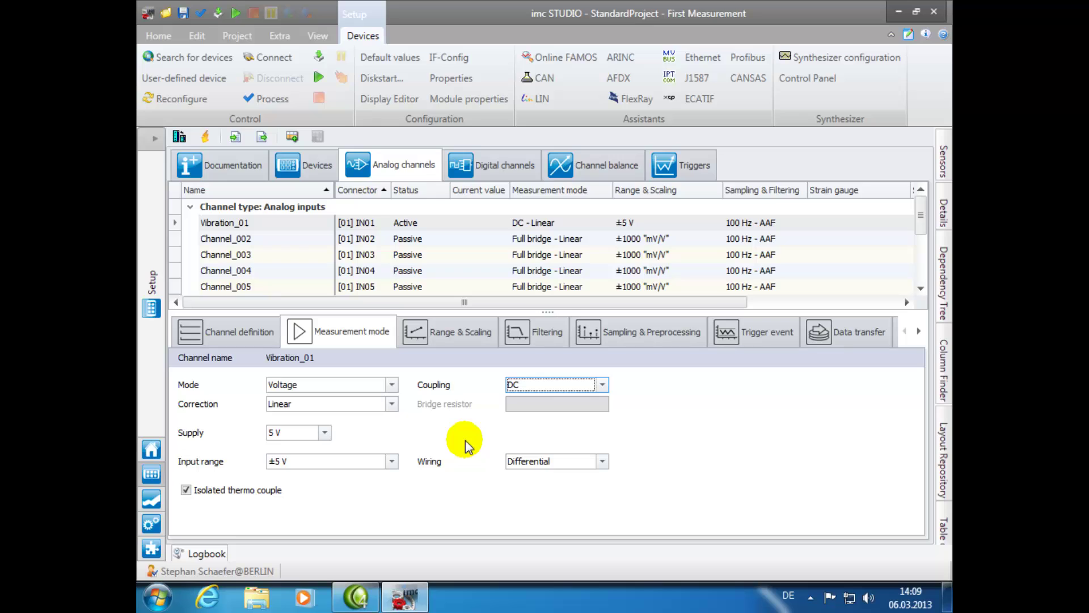
Sample Vibration_01 at 200 Hz with a 1 min measurement duration.
left_click(448, 336)
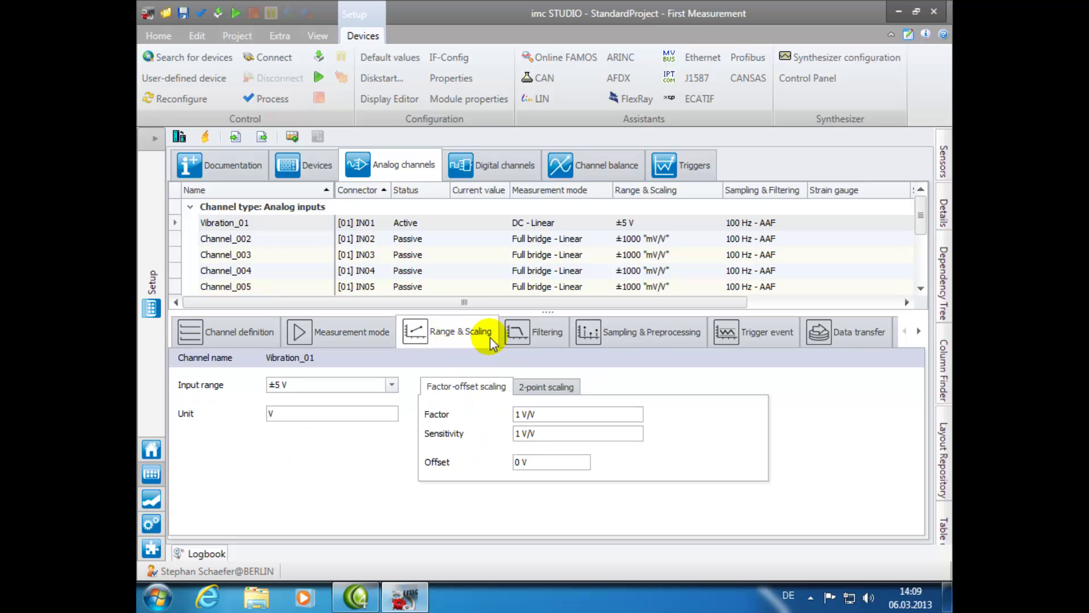
left_click(536, 336)
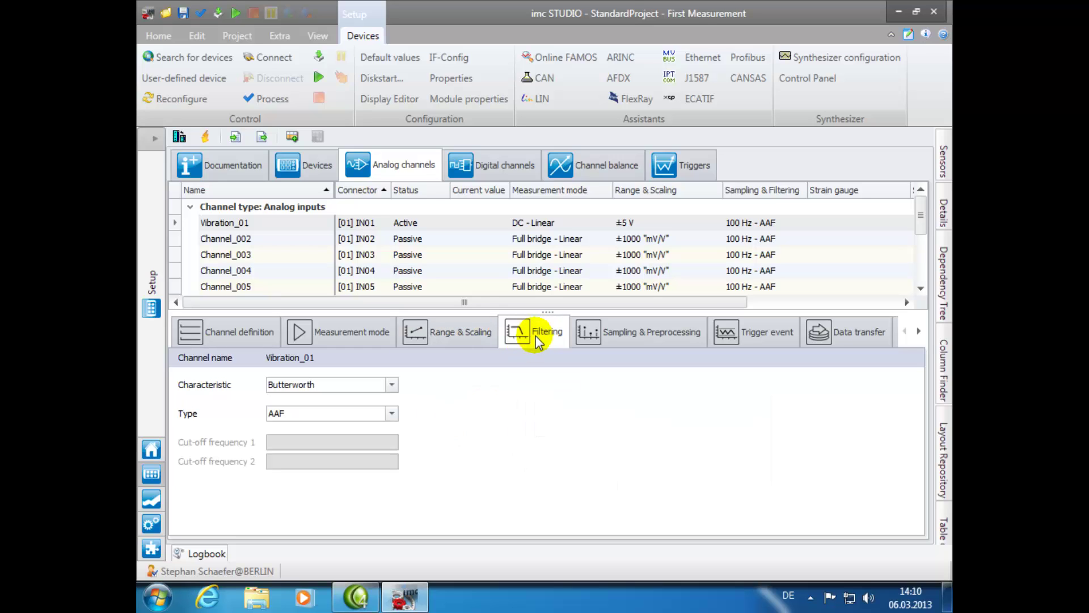
left_click(648, 335)
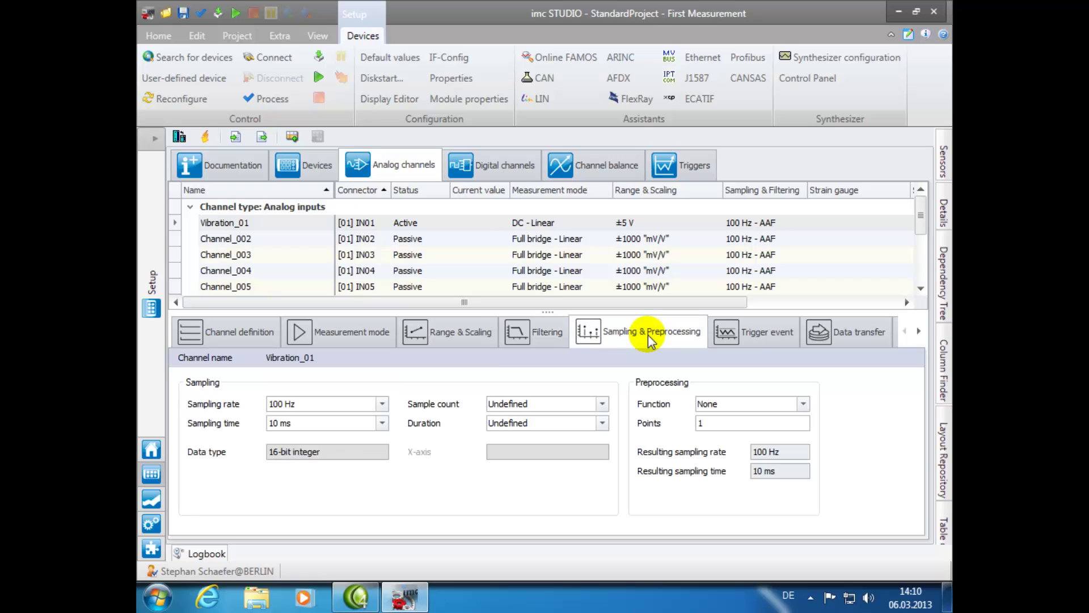
left_click(382, 405)
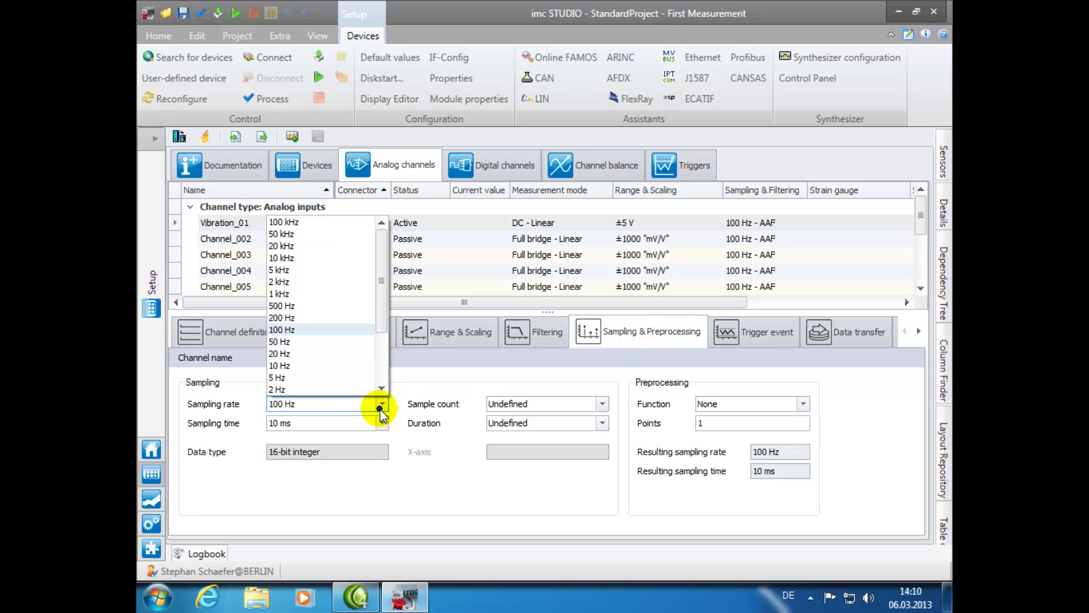
left_click(328, 318)
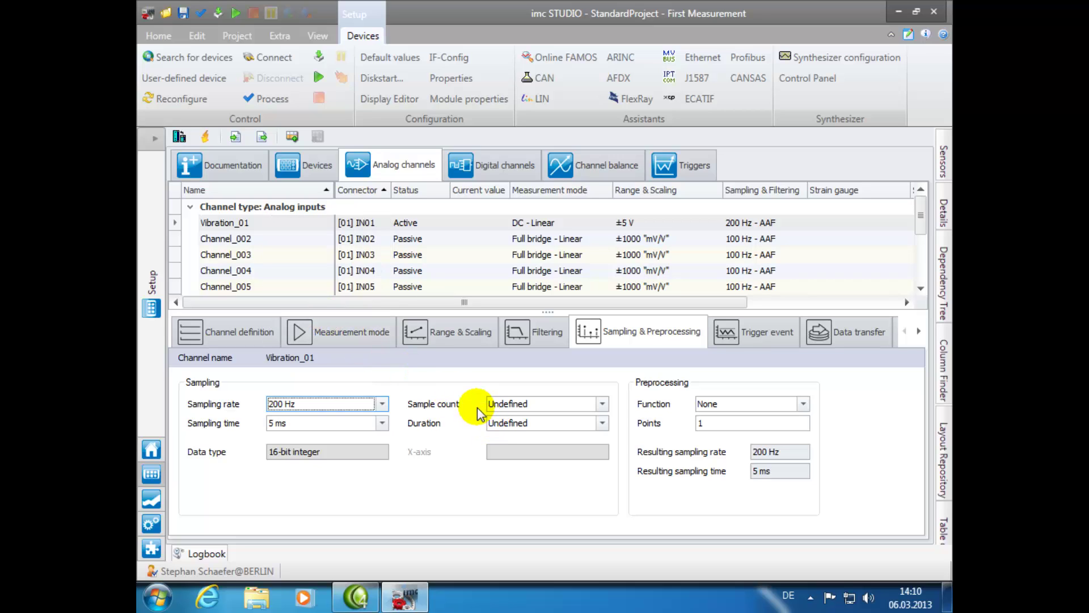
left_click(602, 423)
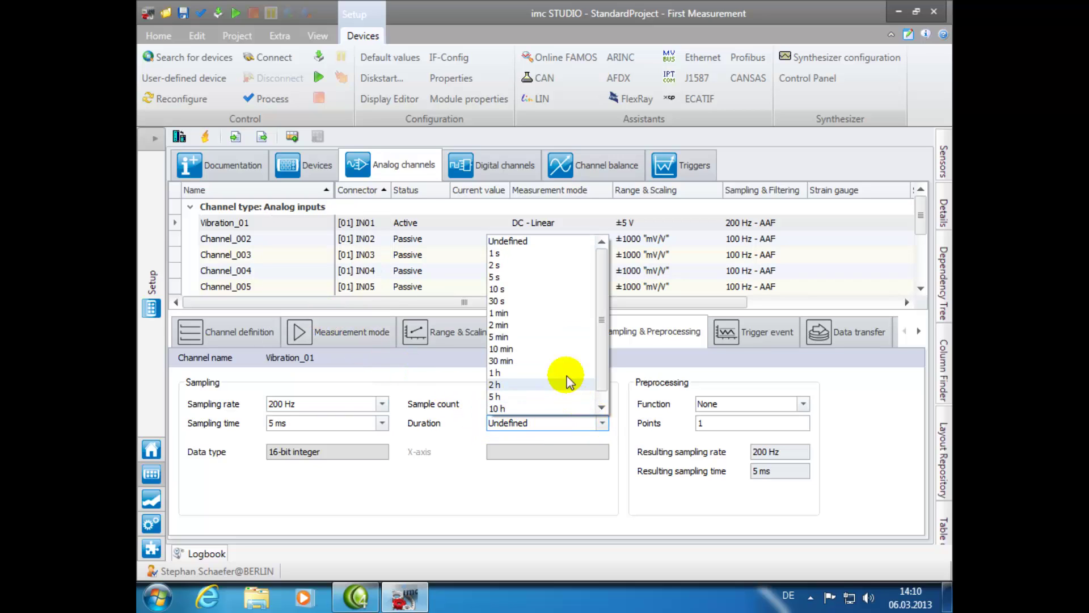
left_click(564, 313)
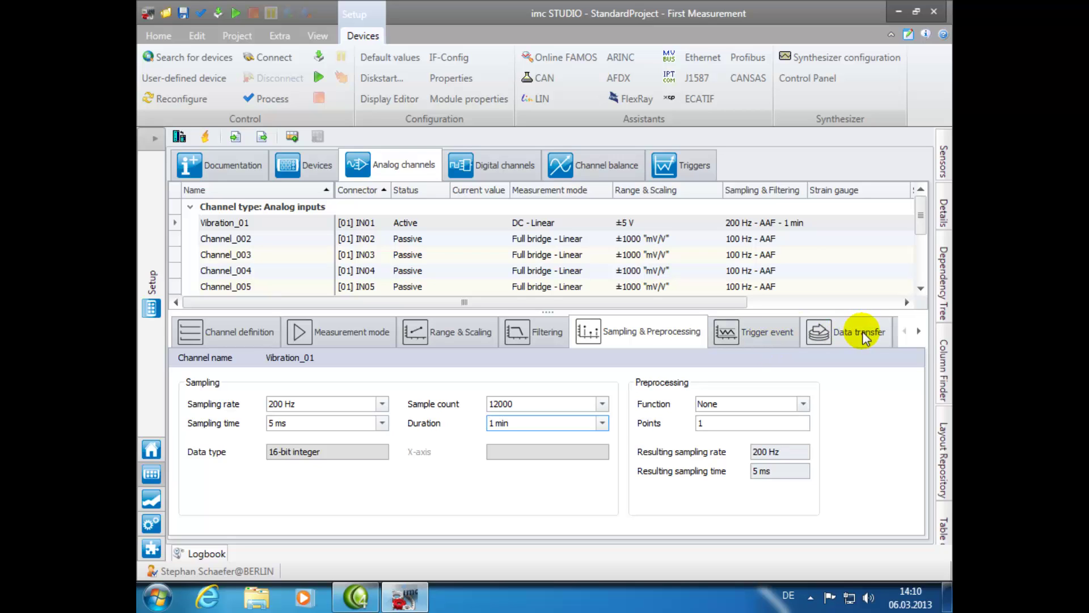
left_click(921, 334)
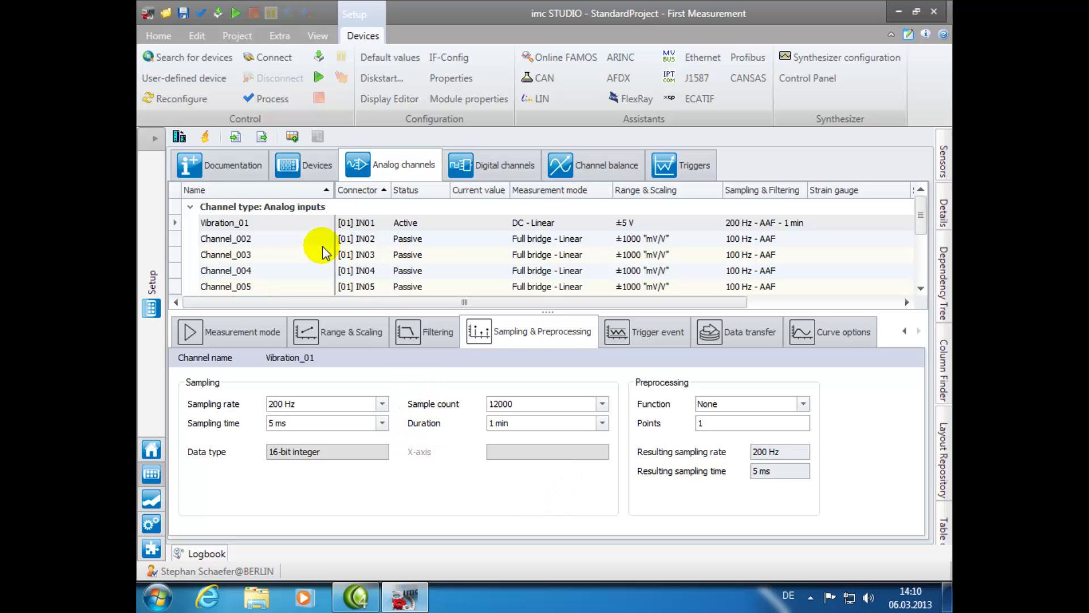
Start the measurement, check Vibration_01's live curve, then close that curve window.
left_click(318, 78)
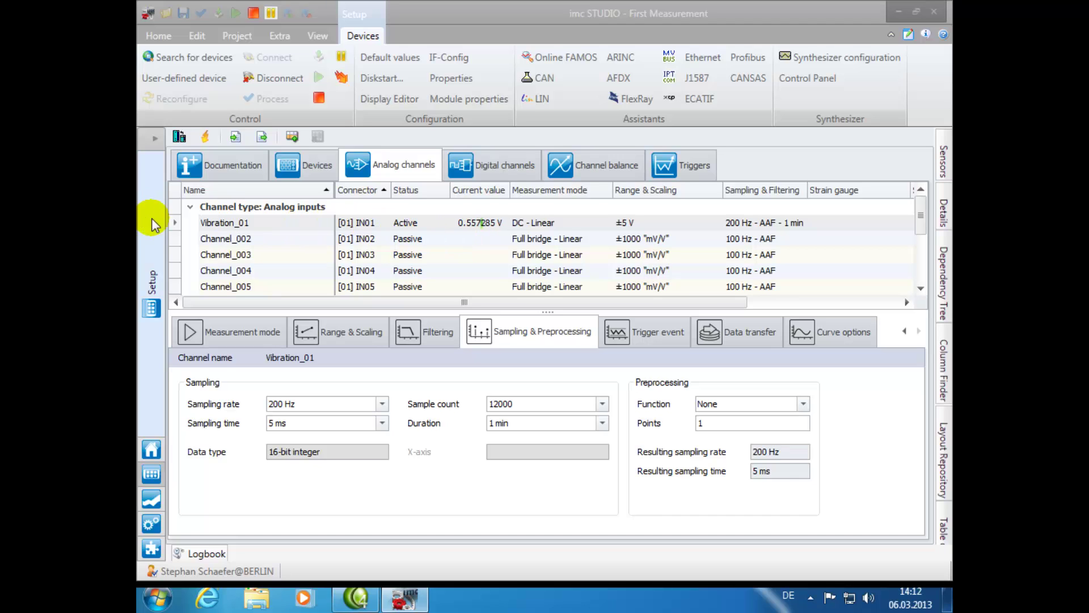
double_click(176, 227)
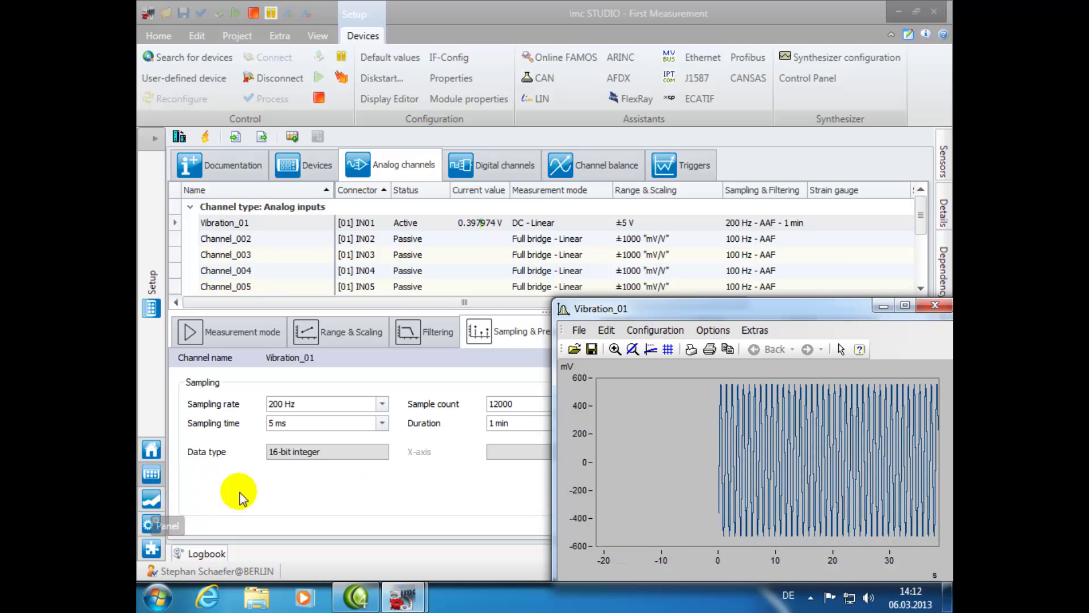
left_click(934, 305)
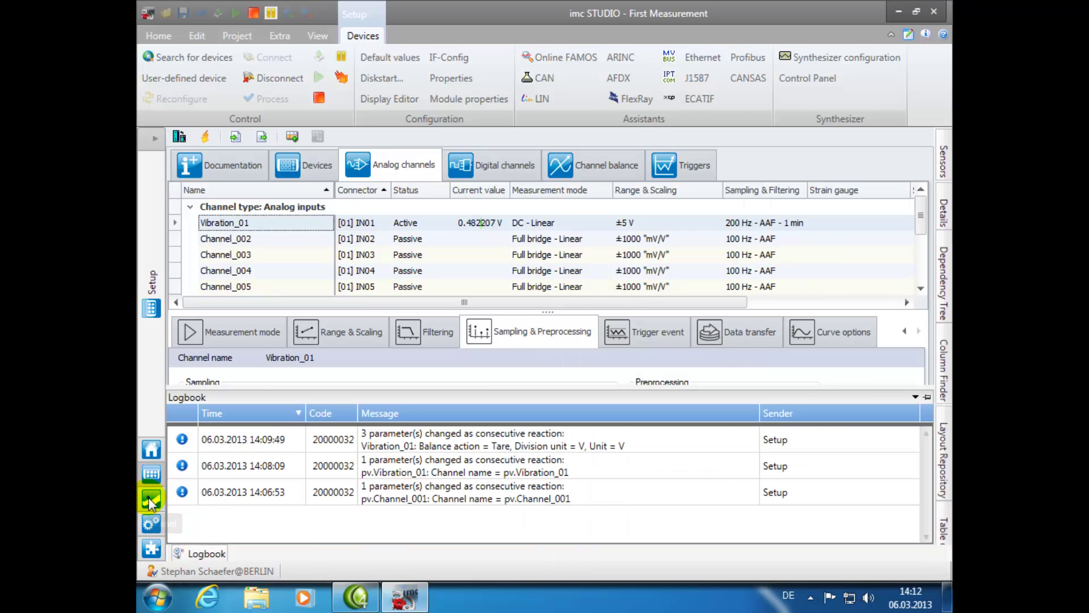
Place Vibration_01 on Panel Page 1 as a standard live curve window.
left_click(151, 500)
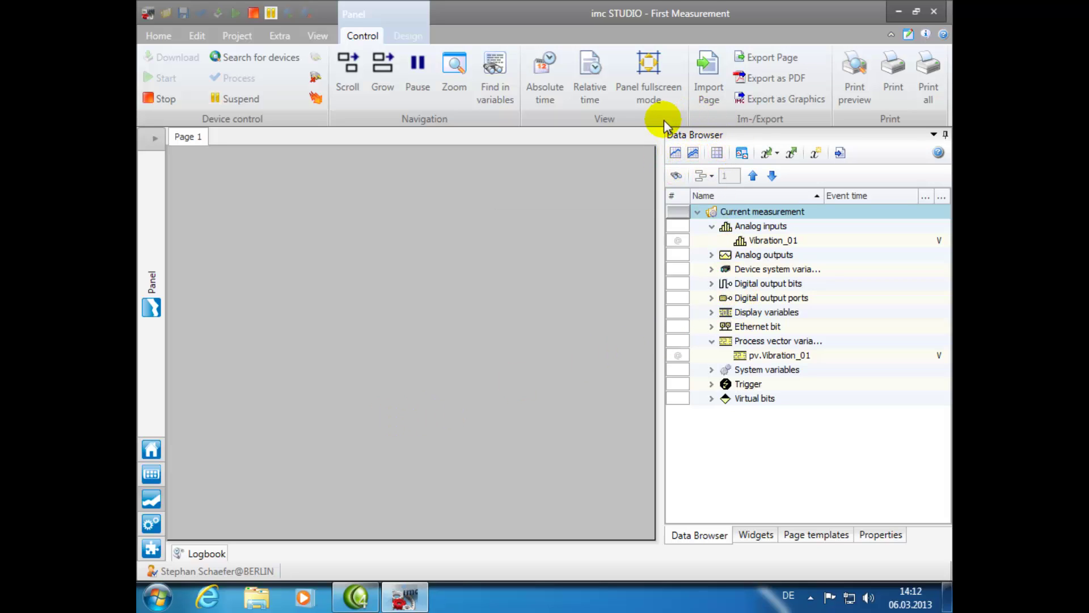
left_click(720, 153)
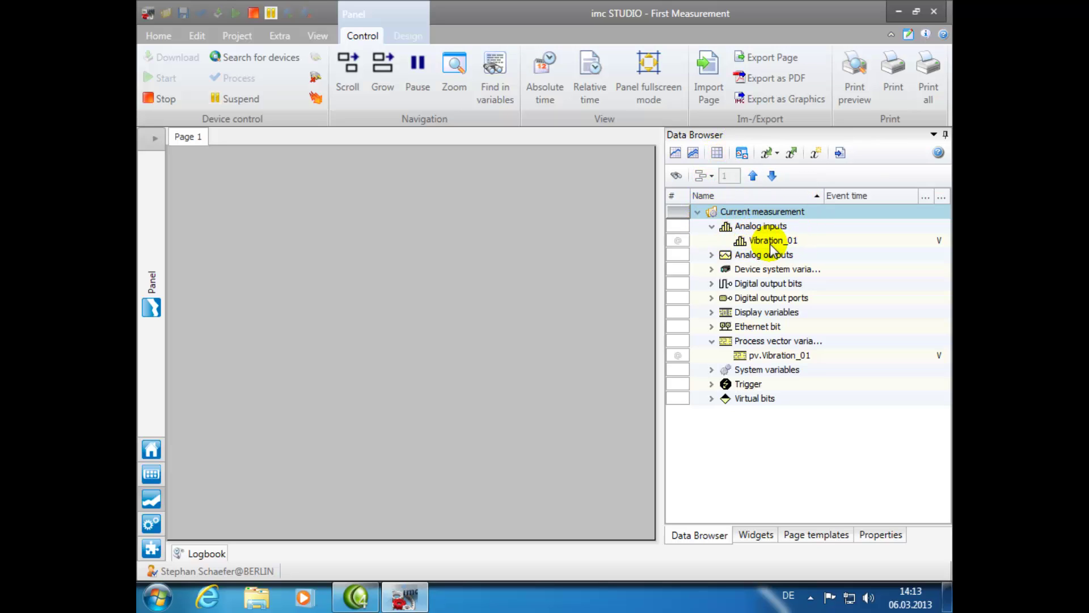
left_click_drag(774, 240, 401, 243)
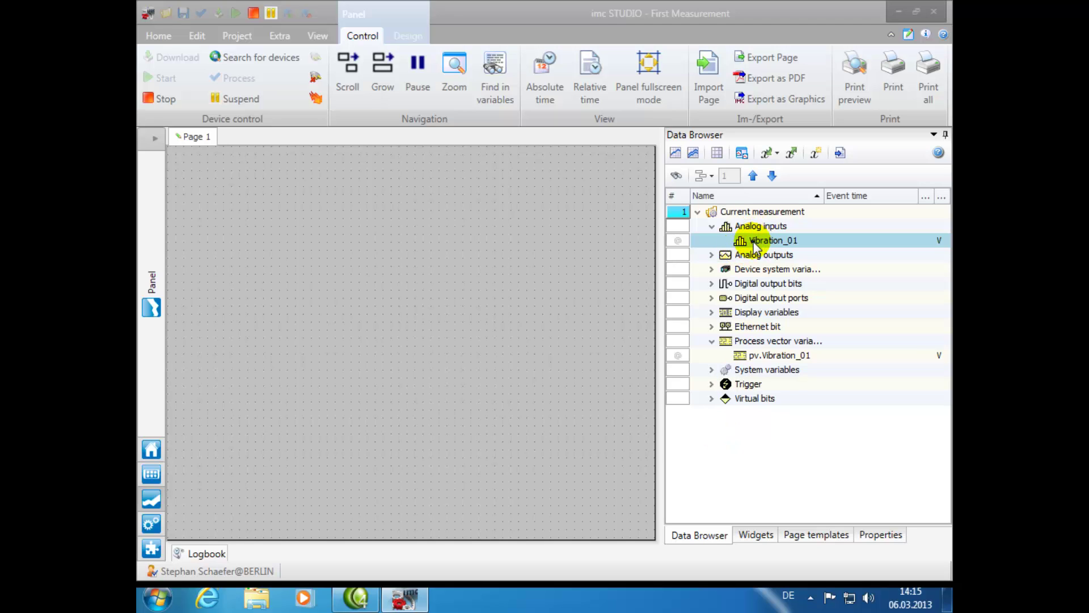
left_click_drag(754, 245, 295, 243)
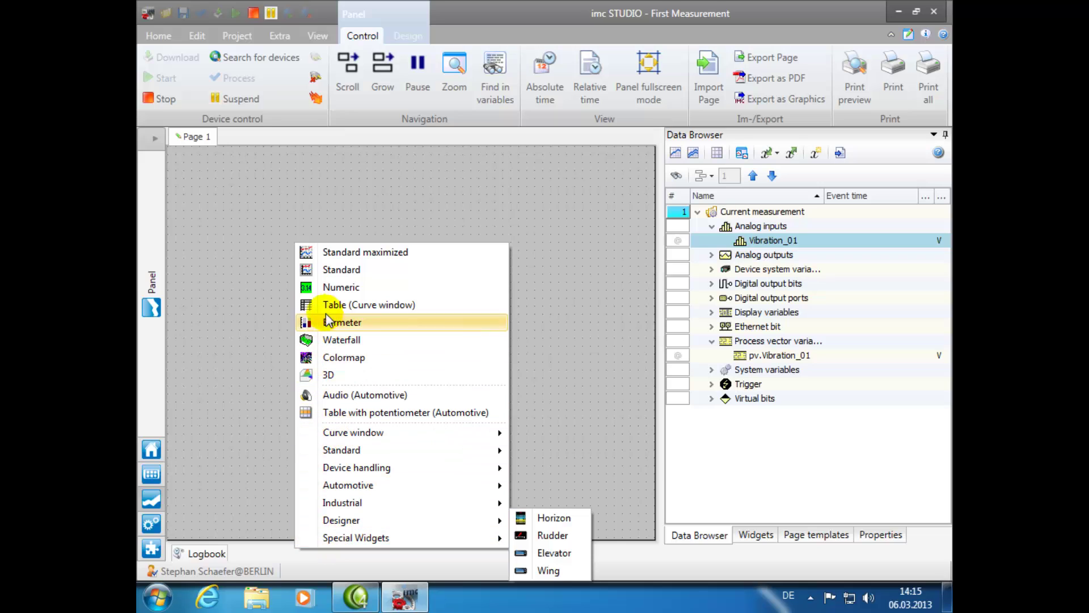
left_click(365, 273)
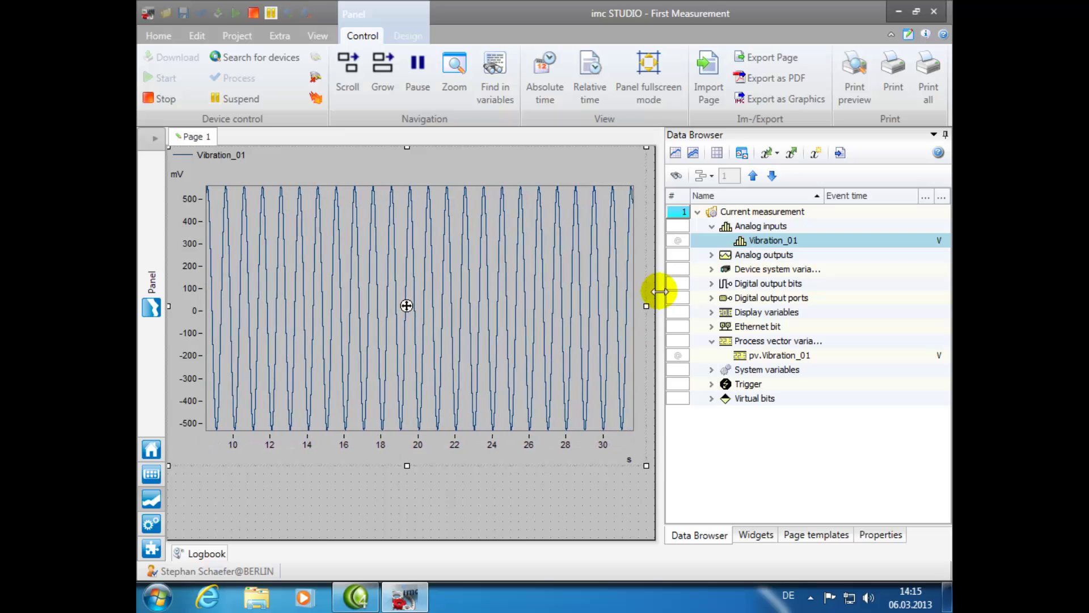
Add a numeric Vibration_01 readout, sized and positioned just below the curve window.
left_click(762, 241)
left_click_drag(762, 241, 338, 498)
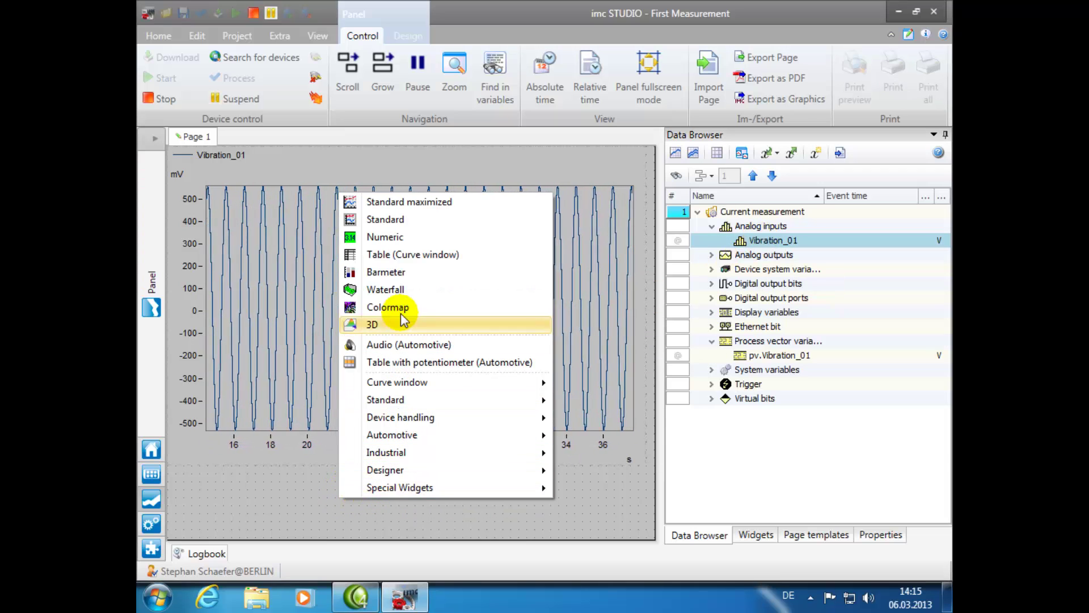
left_click(392, 237)
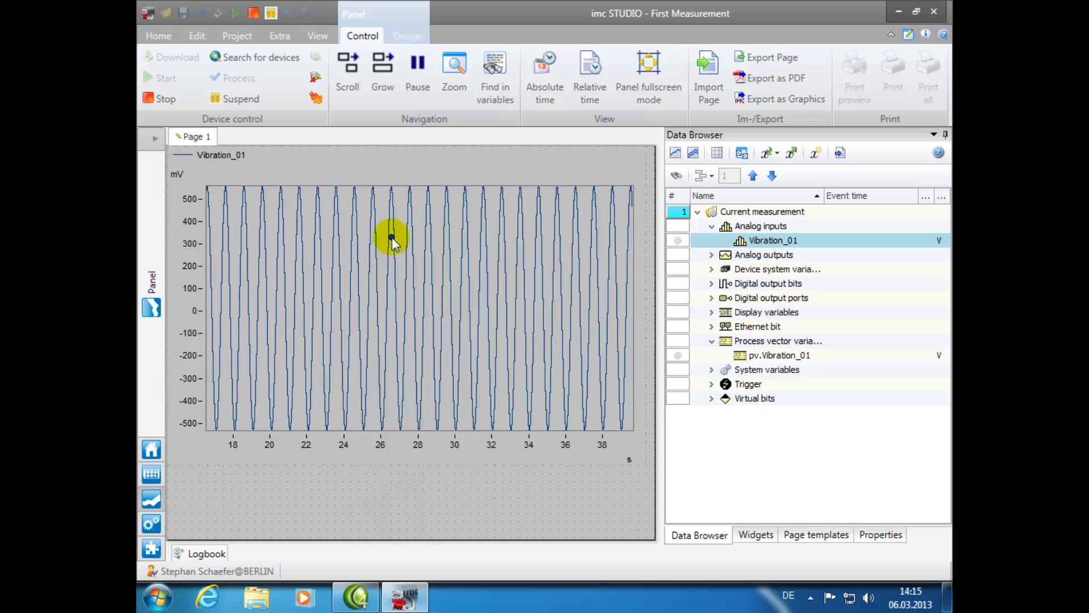
left_click_drag(166, 216, 335, 505)
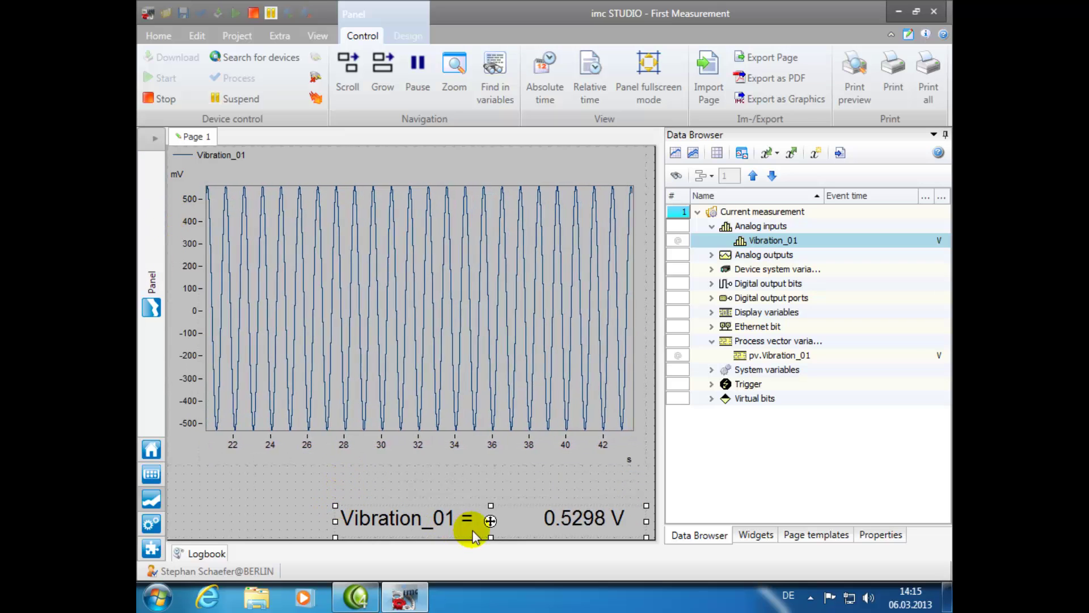
left_click_drag(491, 520, 323, 481)
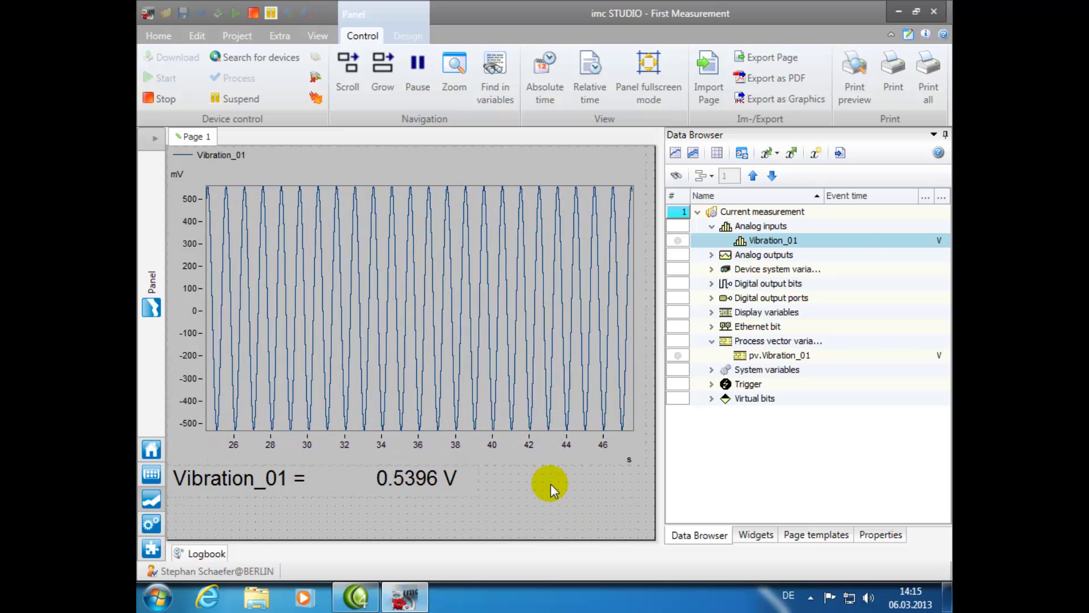